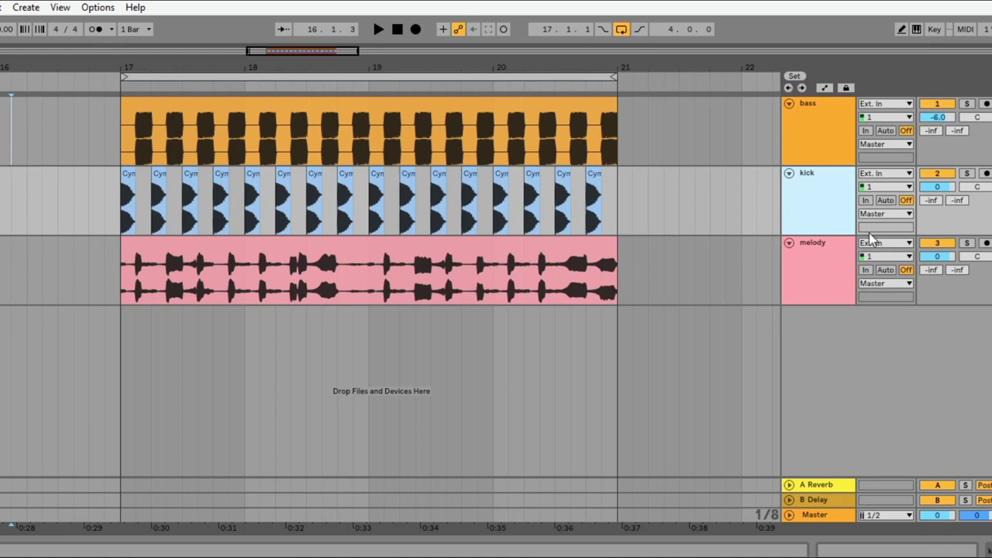
- Select the bass, kick and melody tracks together and group them
left_click(814, 118)
left_click(827, 128)
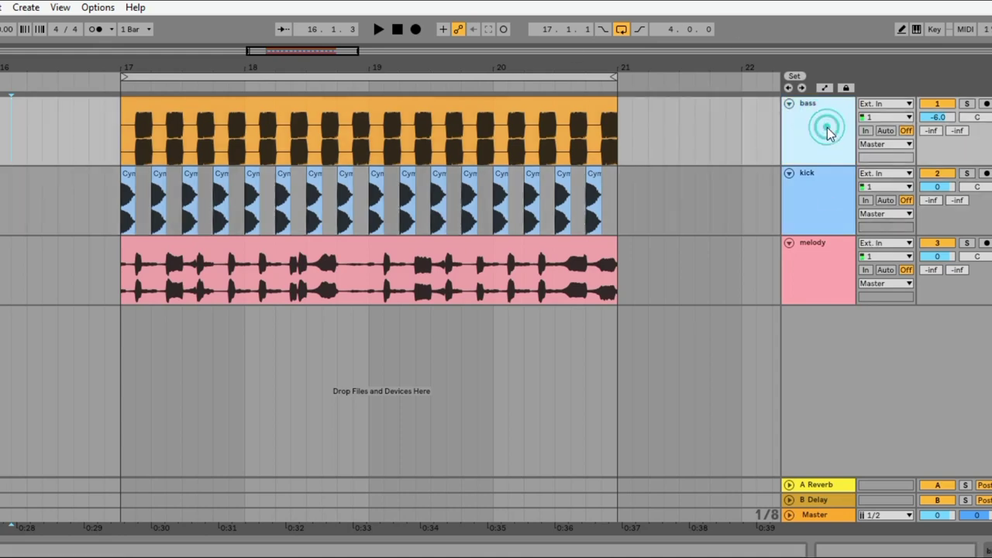
left_click(822, 272)
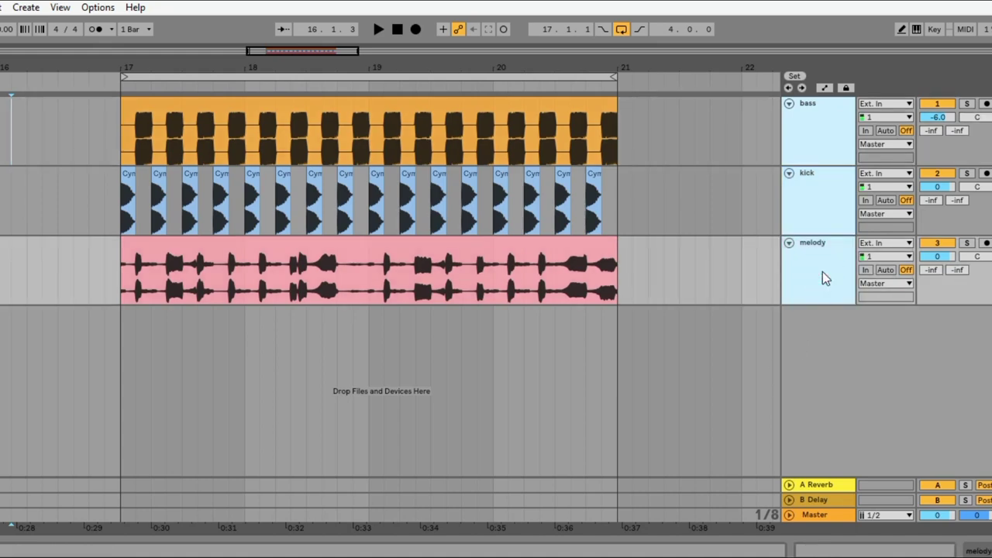
right_click(823, 273)
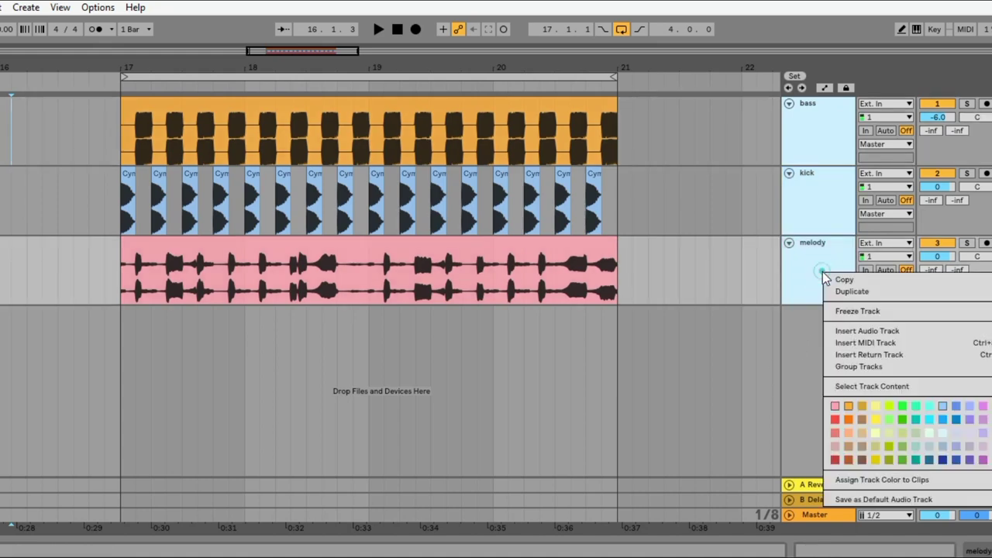
left_click(868, 371)
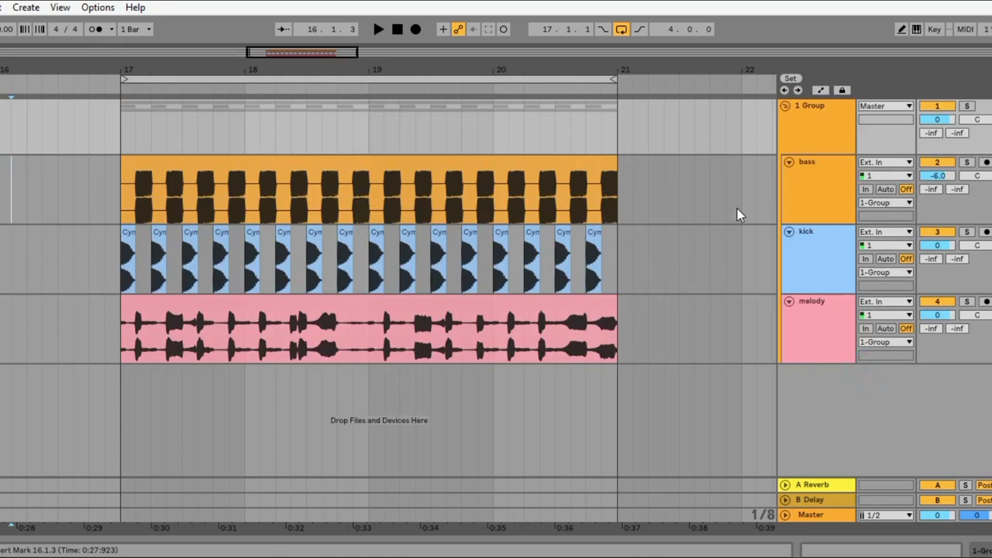
- Recolour the new group track, trying pink and settling on turquoise
right_click(813, 136)
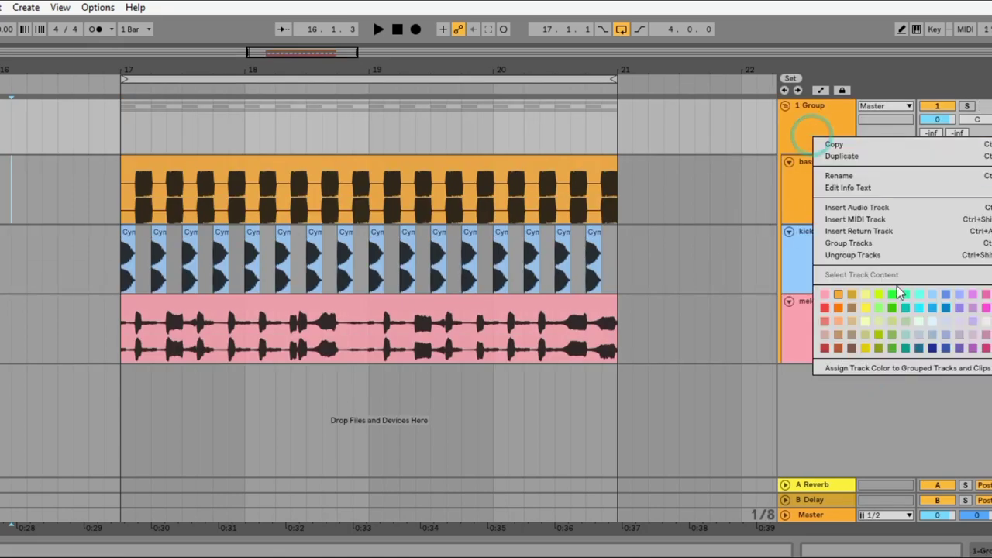
left_click(825, 295)
right_click(827, 136)
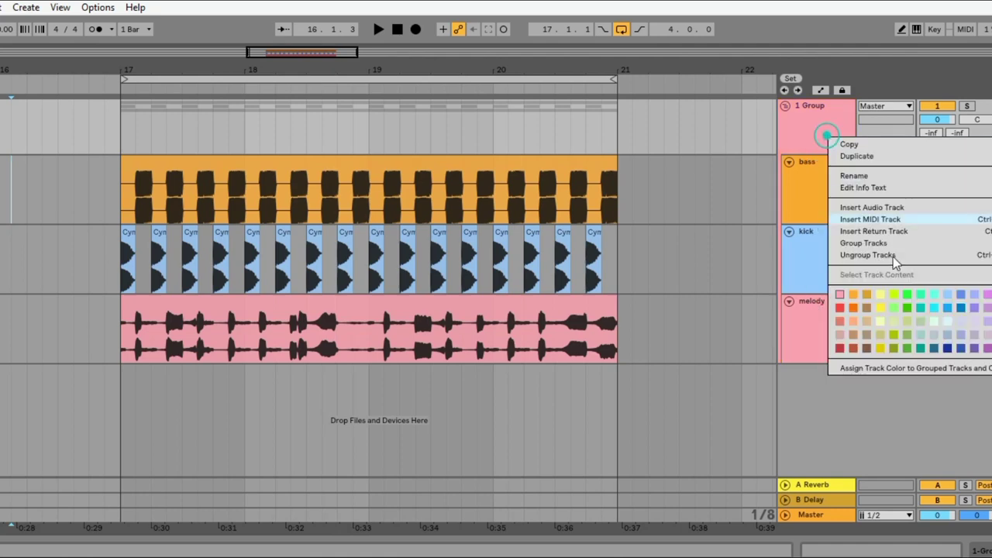
left_click(933, 295)
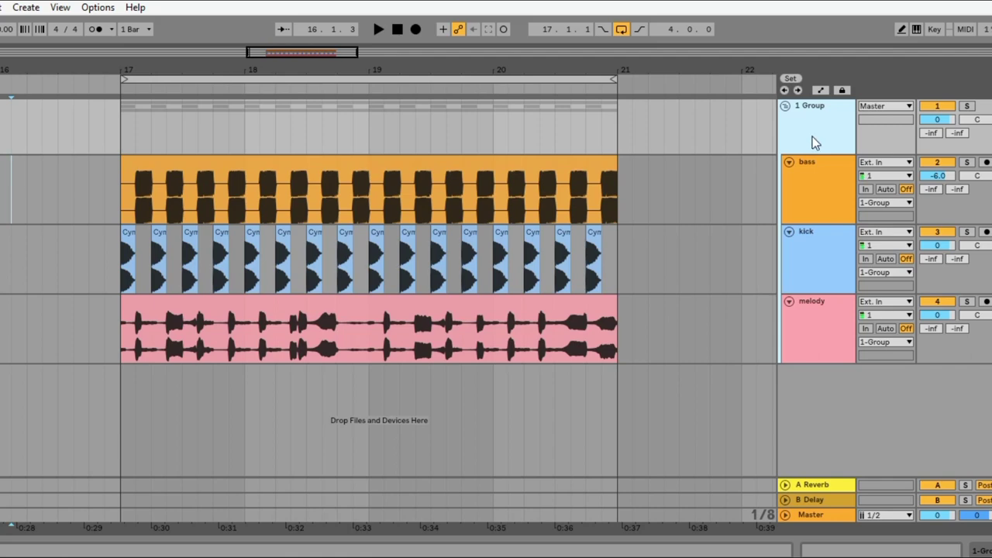
- Show the group track's device chain and add EQ Eight from the audio effects to it
left_click(823, 115)
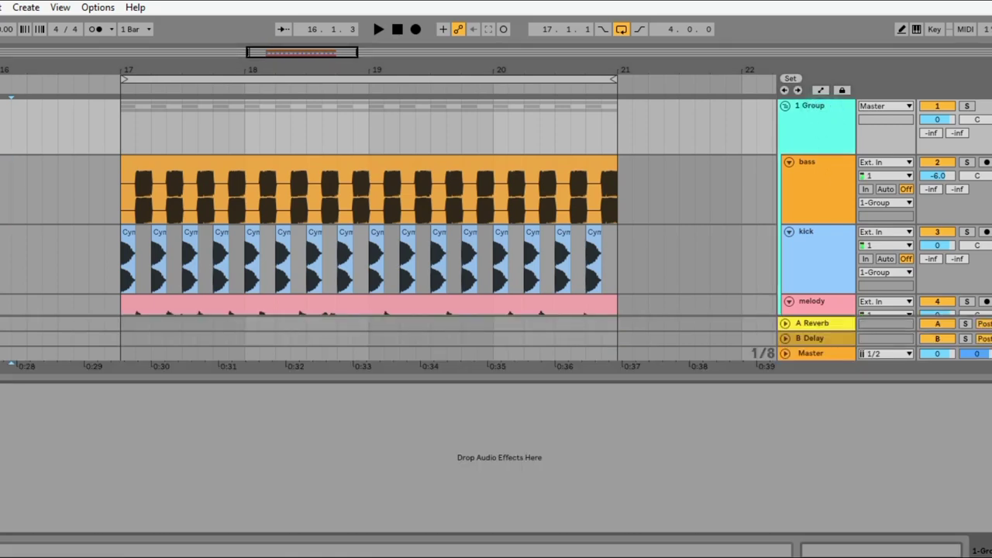
left_click(0, 54)
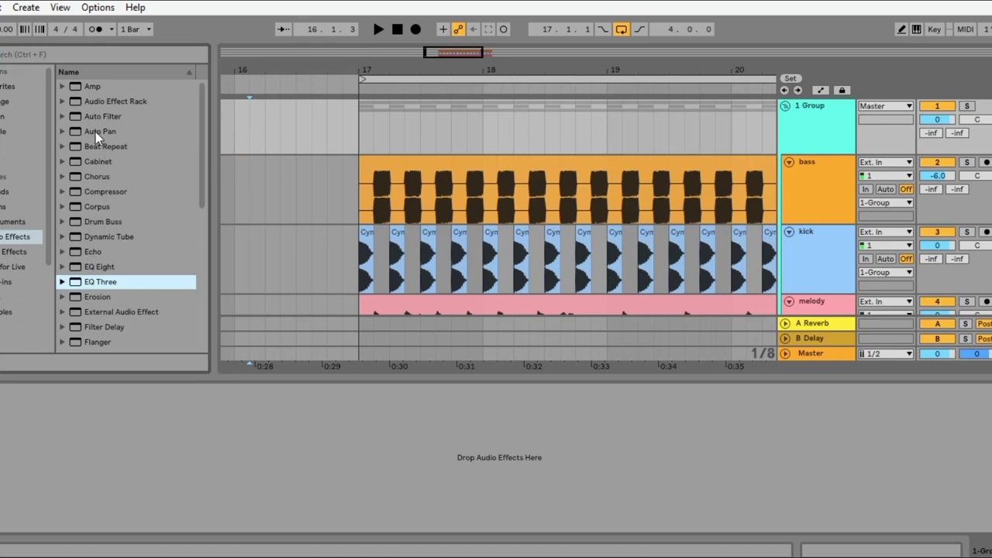
double_click(99, 267)
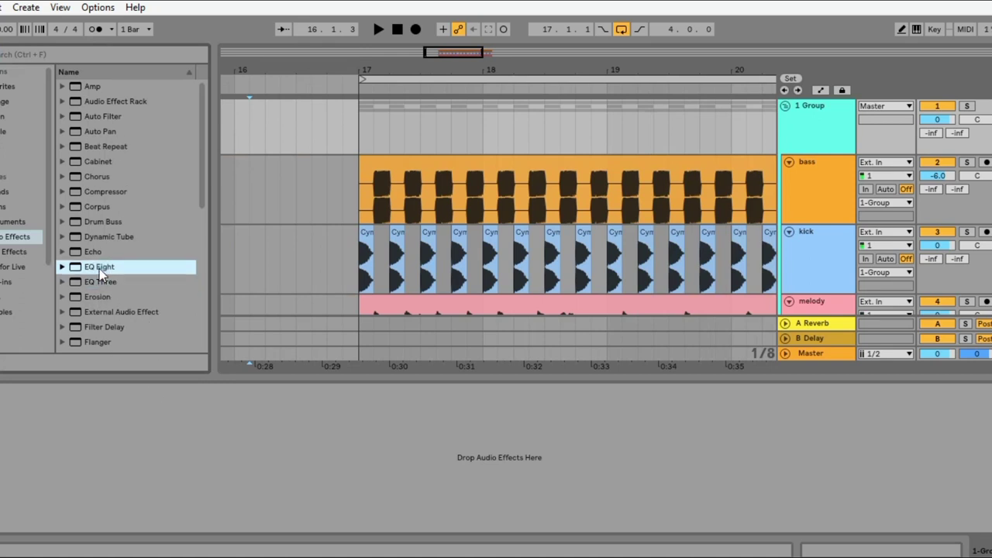
- Make EQ Eight's band 1 a low-cut filter, shift it slightly lower in frequency, and switch the band off
left_click(39, 510)
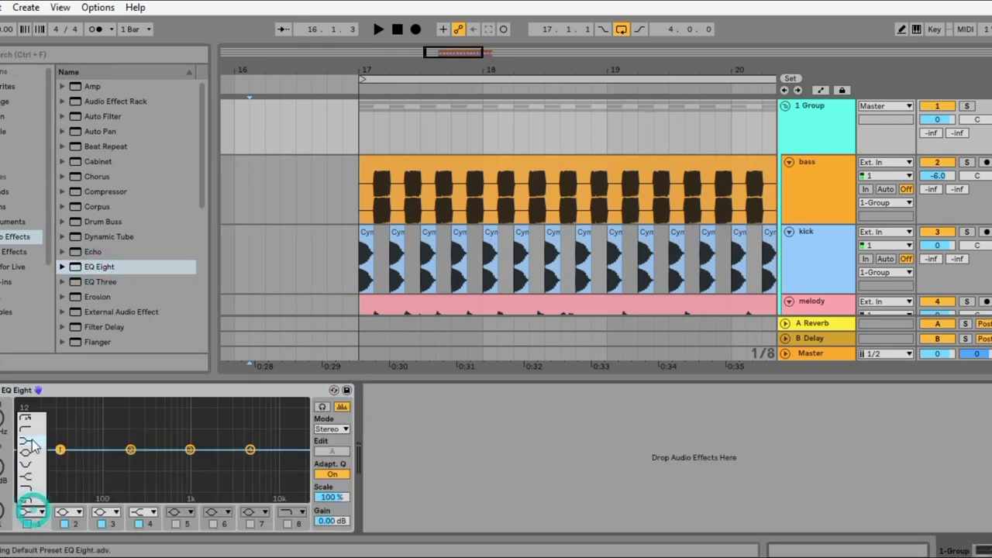
left_click(23, 429)
left_click_drag(61, 462, 55, 461)
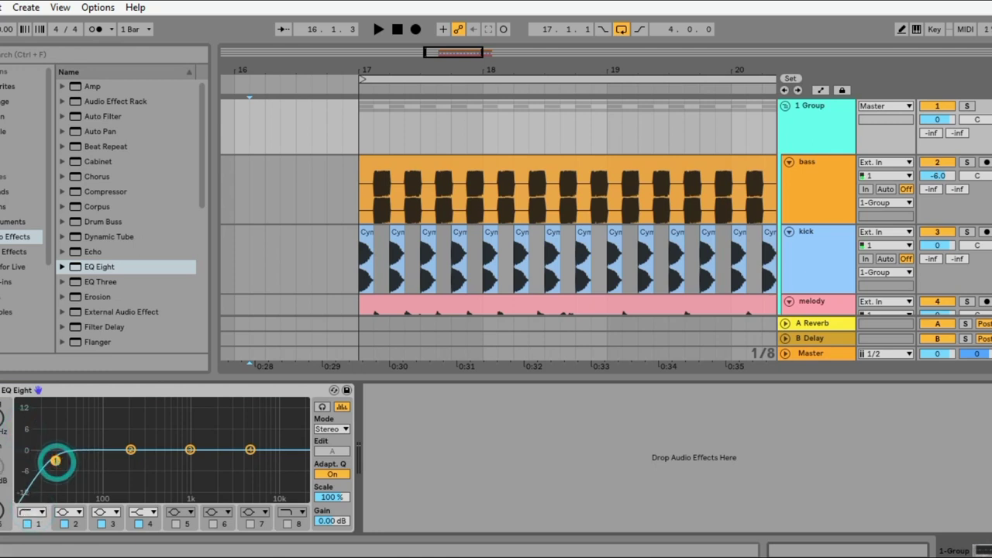
left_click(27, 524)
- Play the grouped tracks from bar 17 to check the signal in EQ Eight, and hide the browser and device view
key("space")
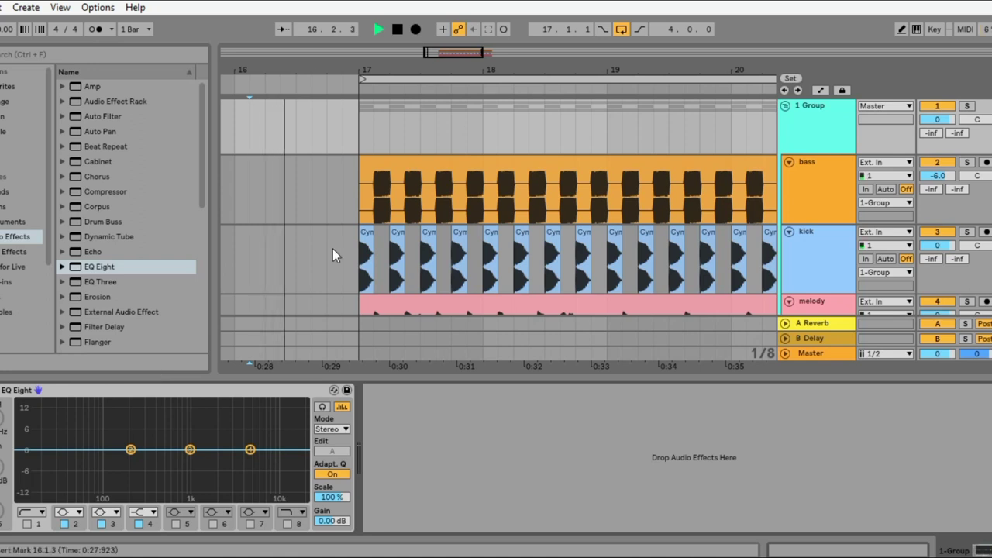
key("space")
left_click(360, 147)
key("space")
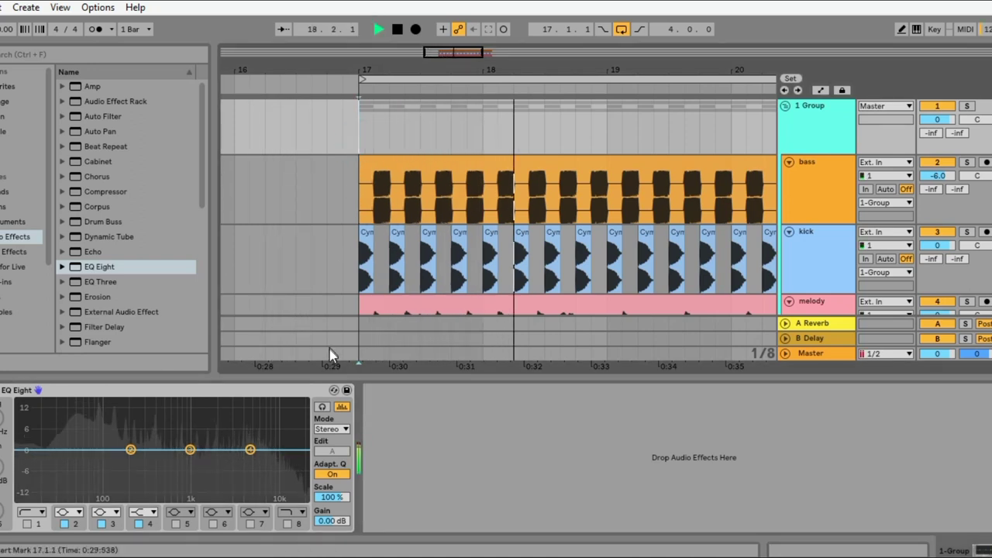
key("space")
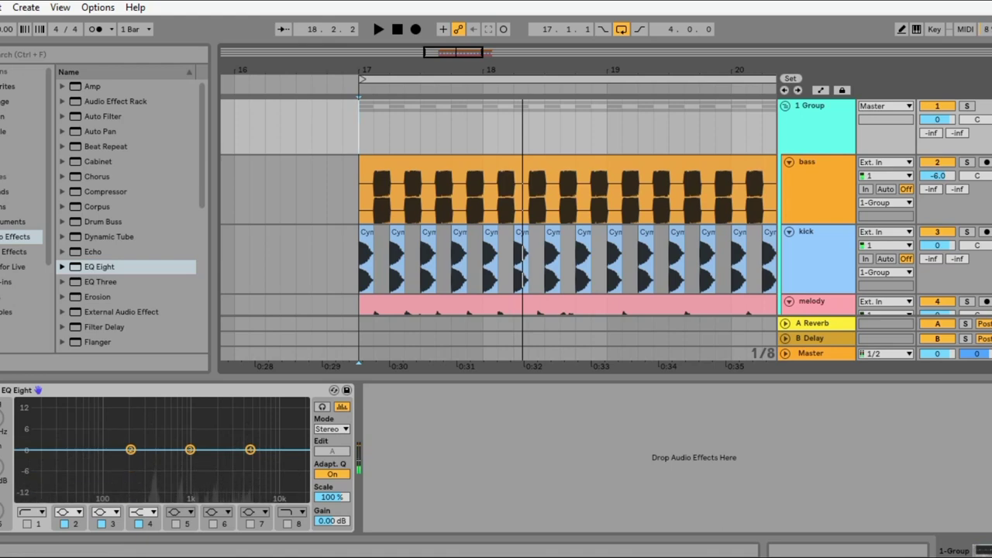
key("ctrl+alt+b")
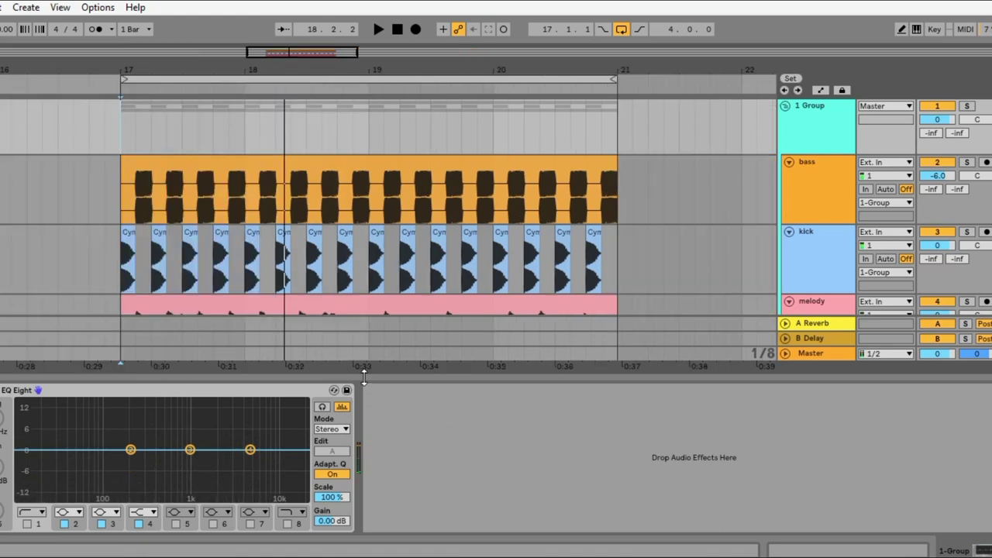
key("ctrl+alt+l")
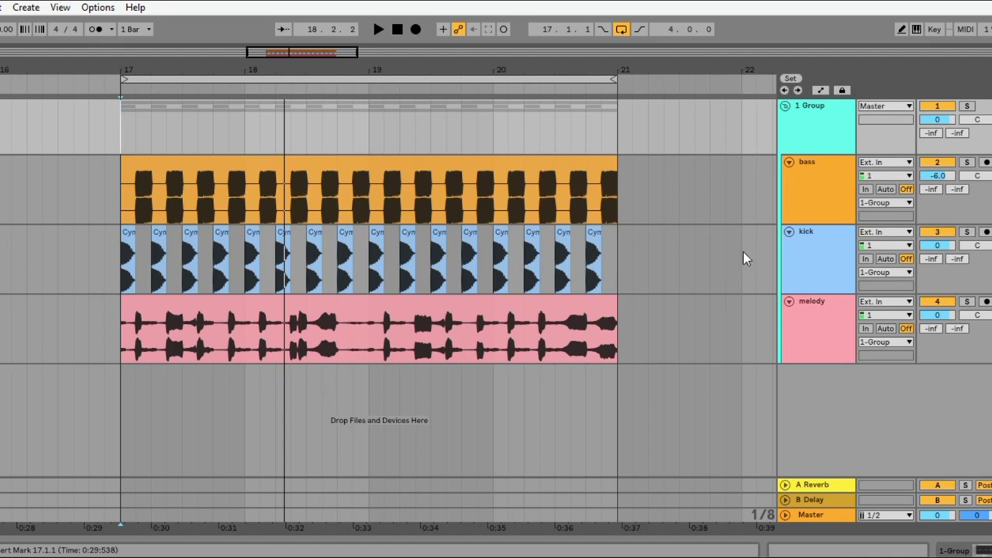
- Select the bass and kick tracks inside the group and group them into a nested subgroup
left_click(833, 186)
left_click(810, 180)
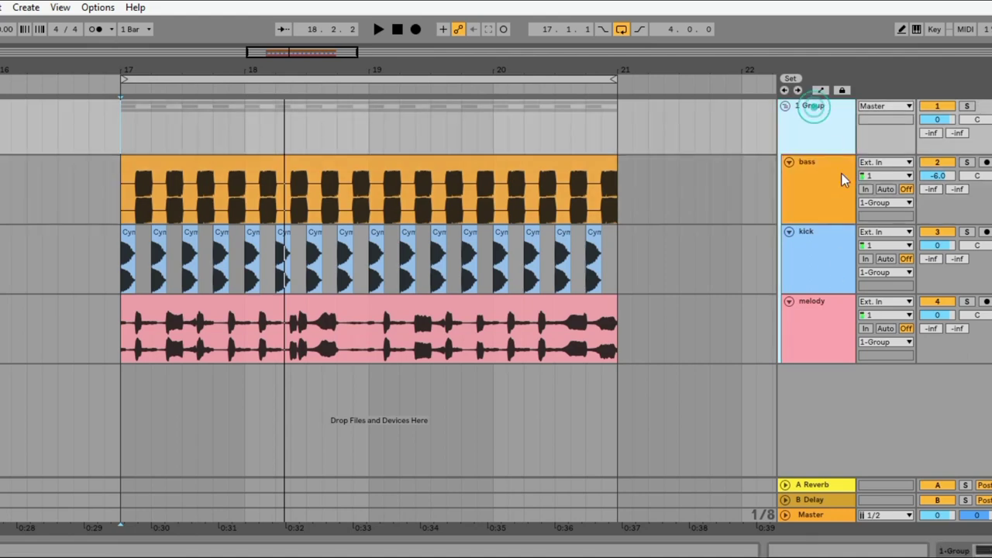
left_click(828, 184)
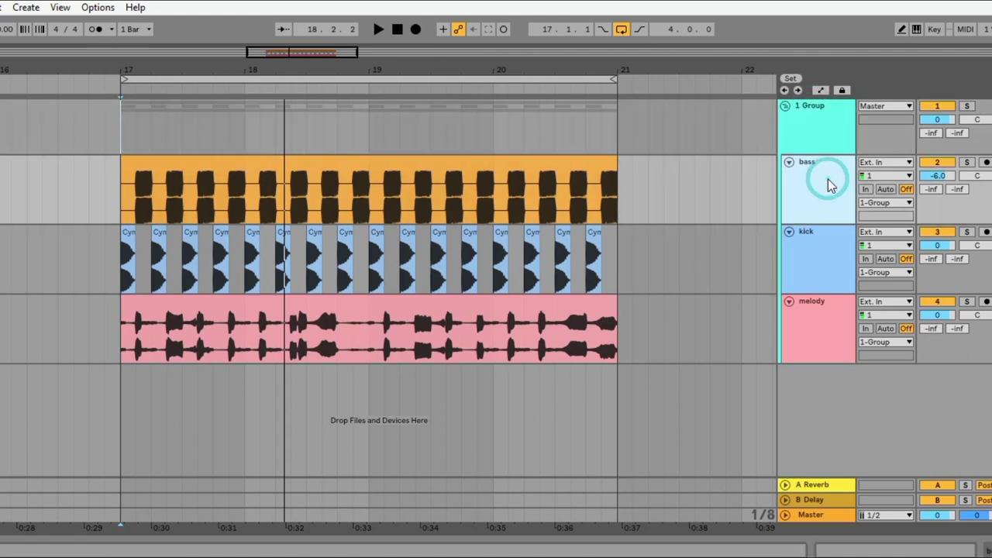
left_click(830, 186)
left_click(832, 183)
left_click(825, 255)
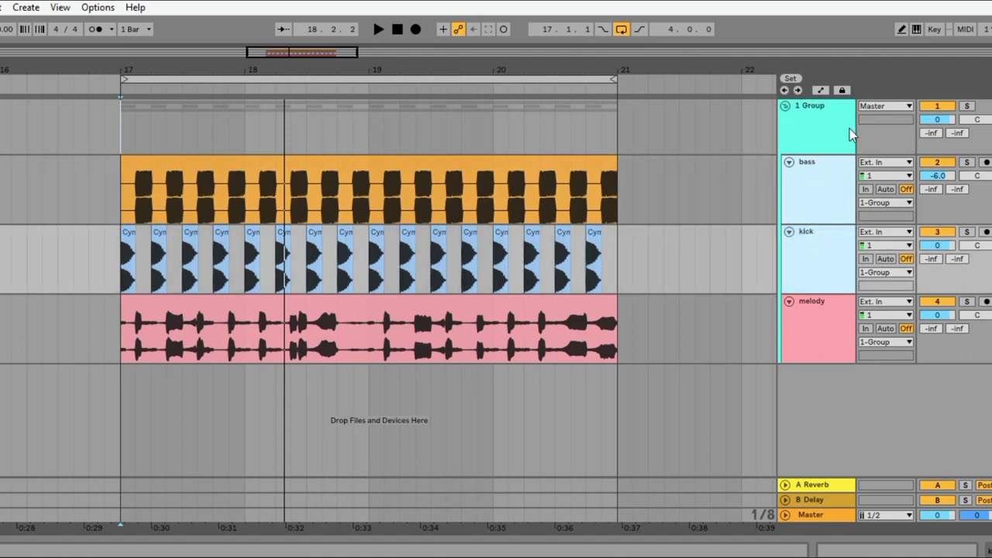
right_click(825, 194)
left_click(852, 310)
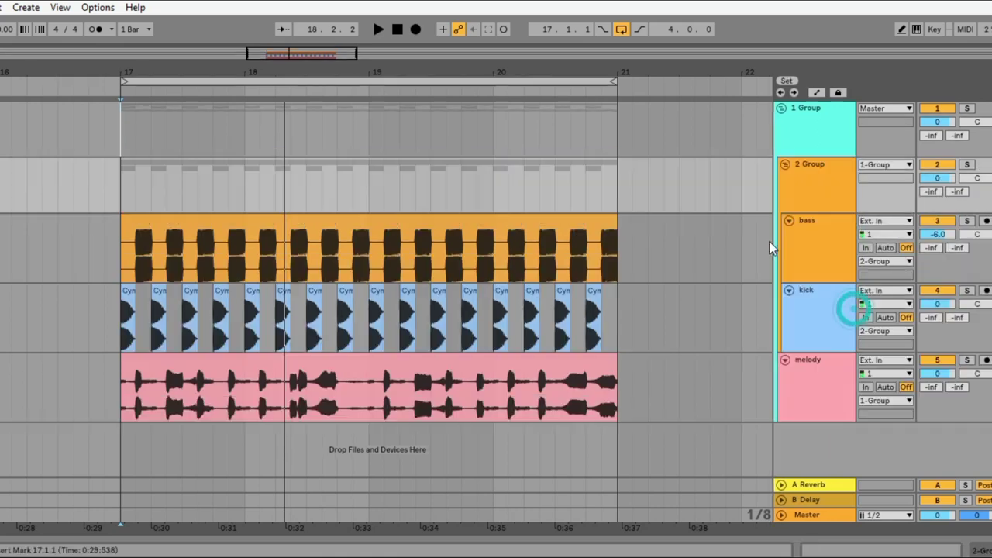
- Recolour the bass-and-kick subgroup purple
left_click(815, 176)
right_click(820, 189)
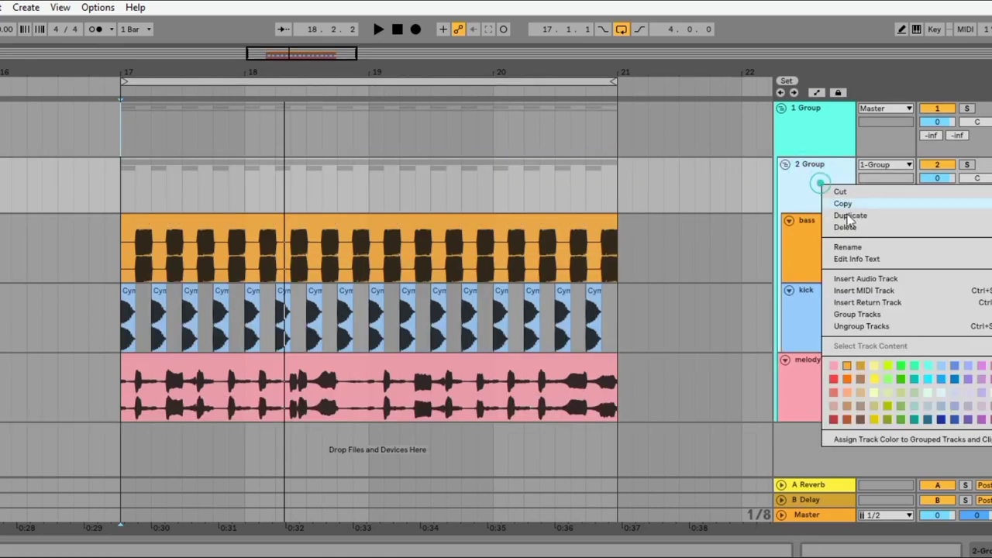
left_click(981, 367)
- Inspect the device chains of the outer group and the bass-and-kick subgroup, and hide the device view
left_click(795, 246)
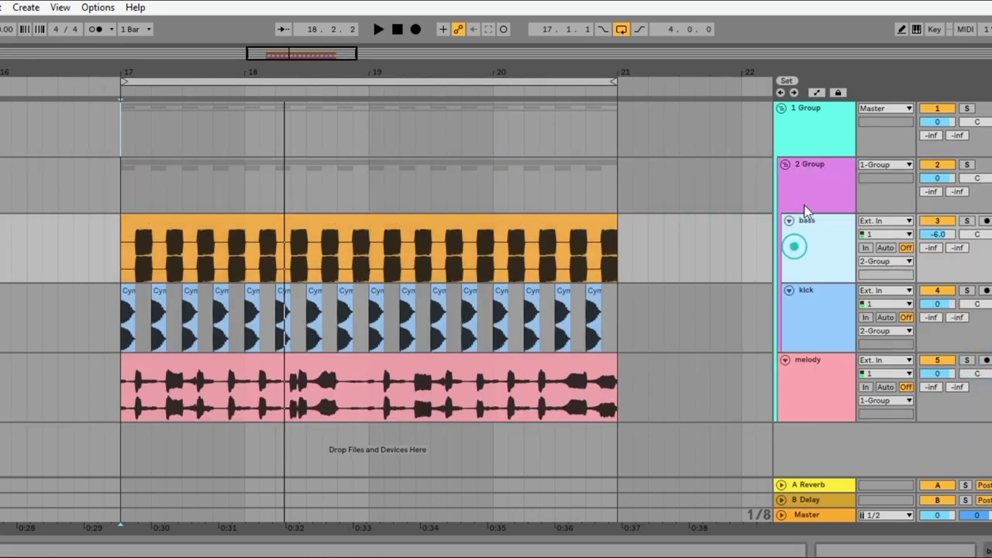
left_click(805, 197)
double_click(816, 125)
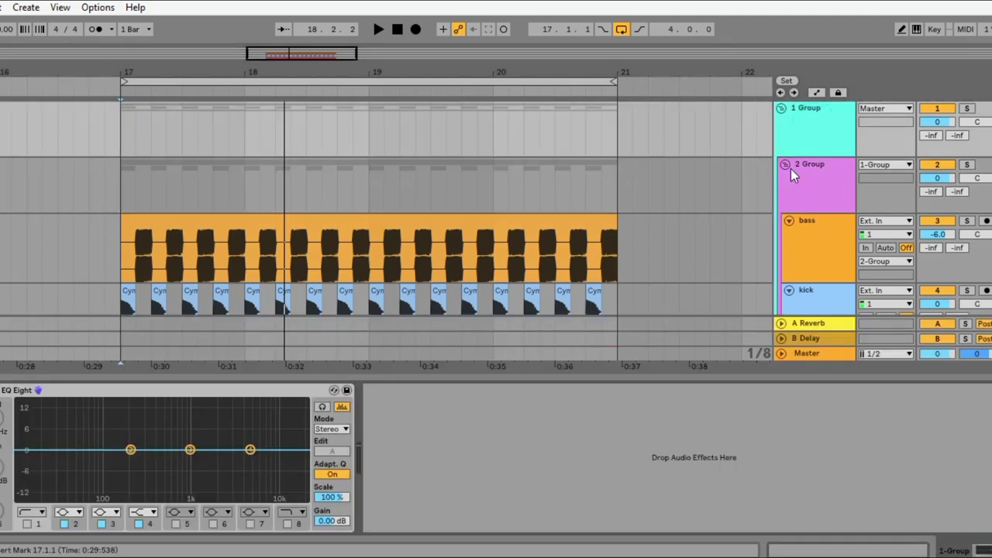
left_click(834, 183)
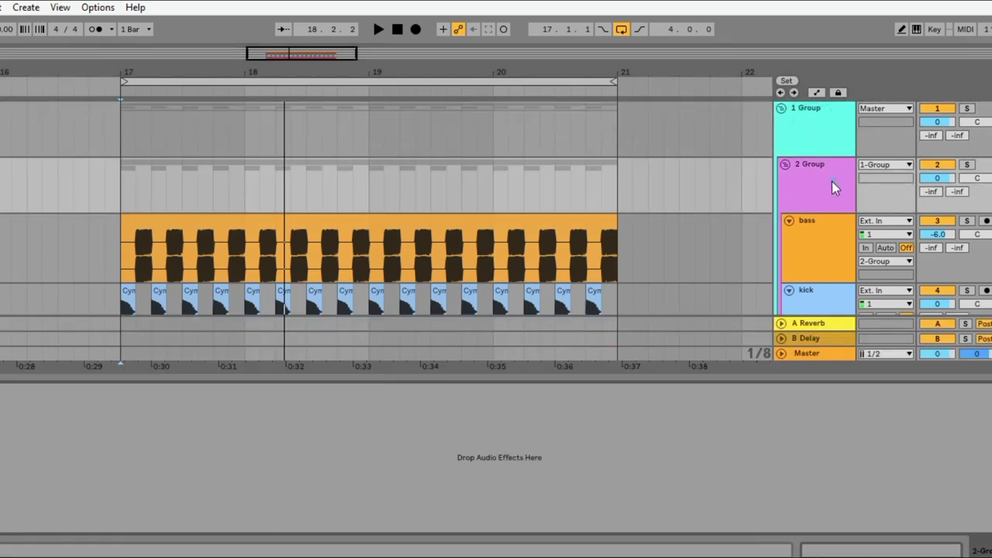
double_click(426, 378)
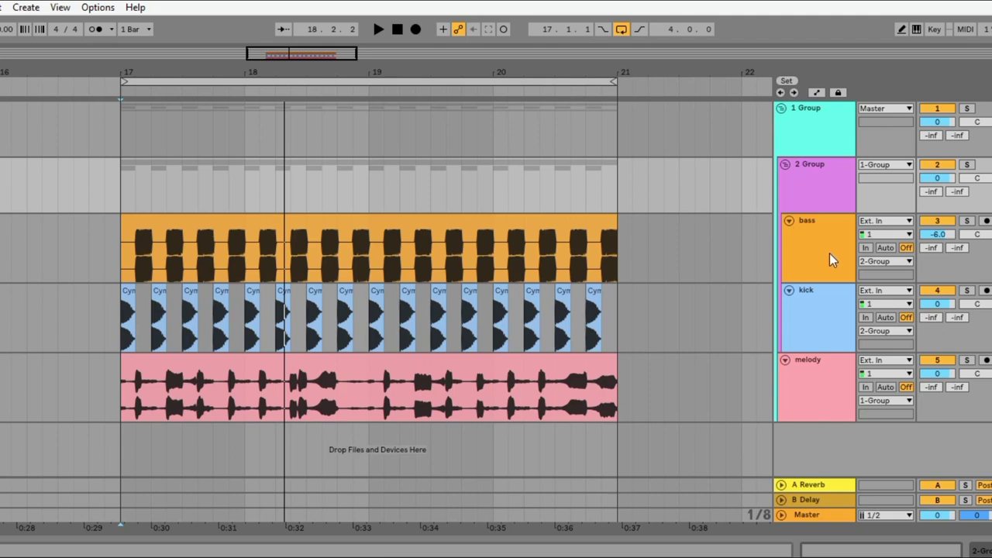
- Ungroup the nested bass-and-kick group and the outer group holding all three tracks
right_click(822, 183)
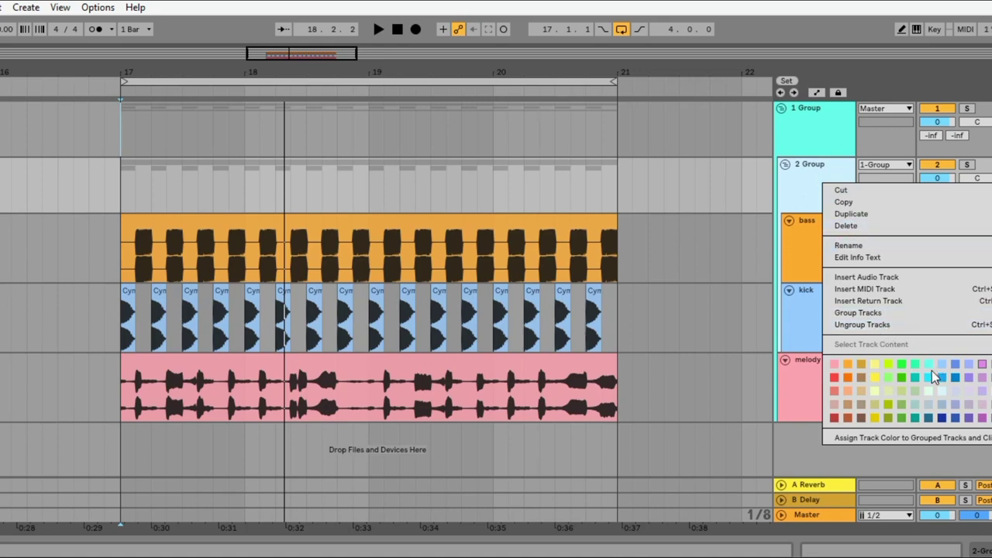
left_click(861, 326)
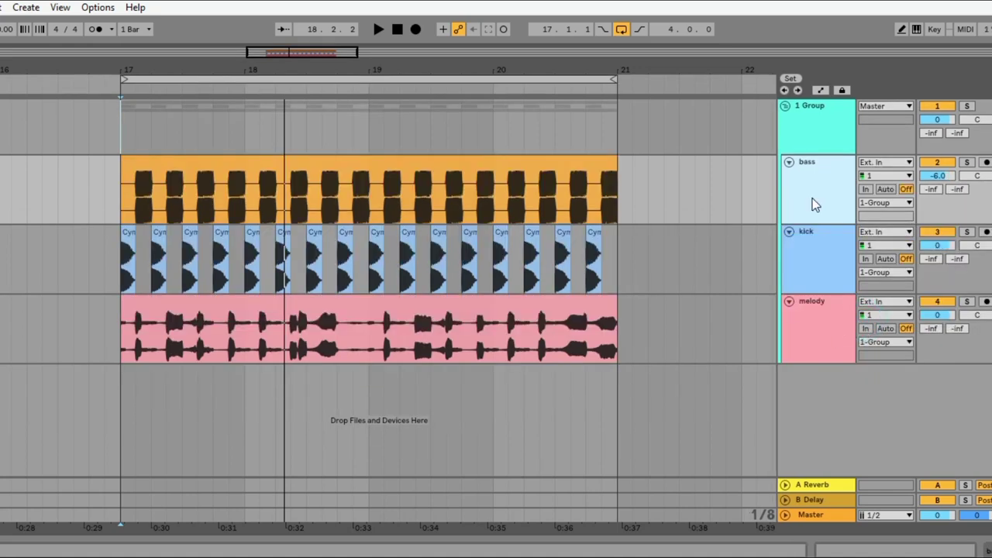
right_click(820, 128)
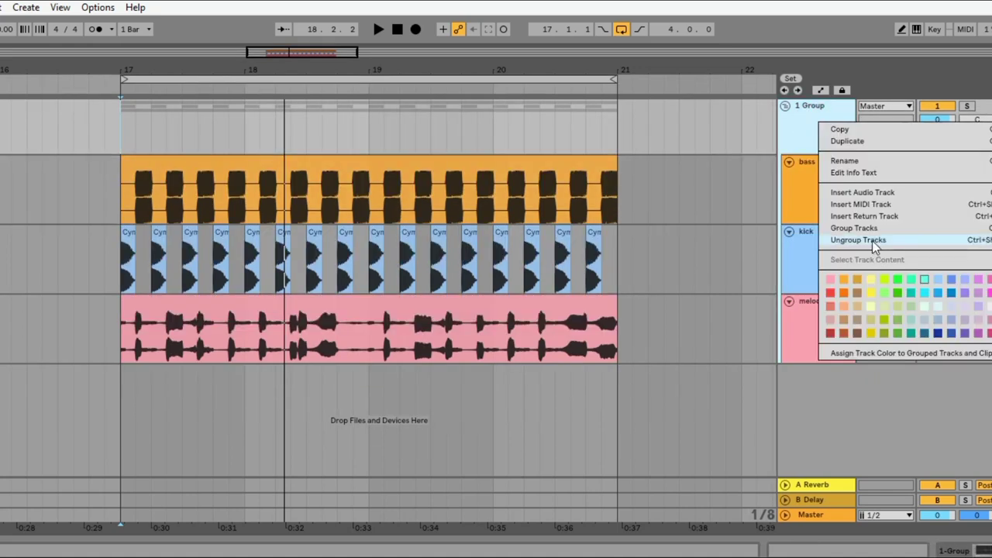
left_click(872, 240)
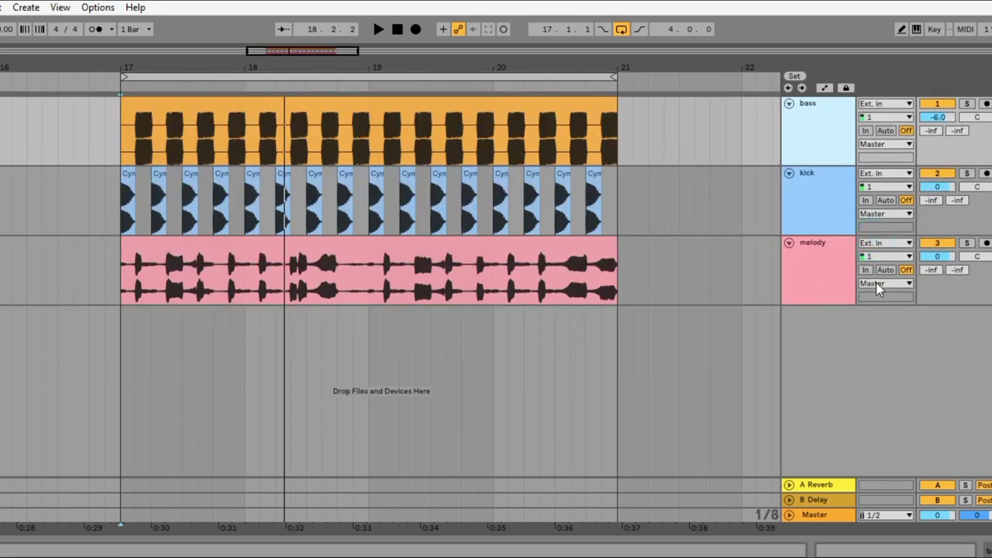
- Group the bass, kick and melody tracks again, and fold and unfold the new group
left_click(793, 274)
left_click(801, 216)
left_click(807, 143)
left_click(826, 281, "shift")
right_click(822, 207)
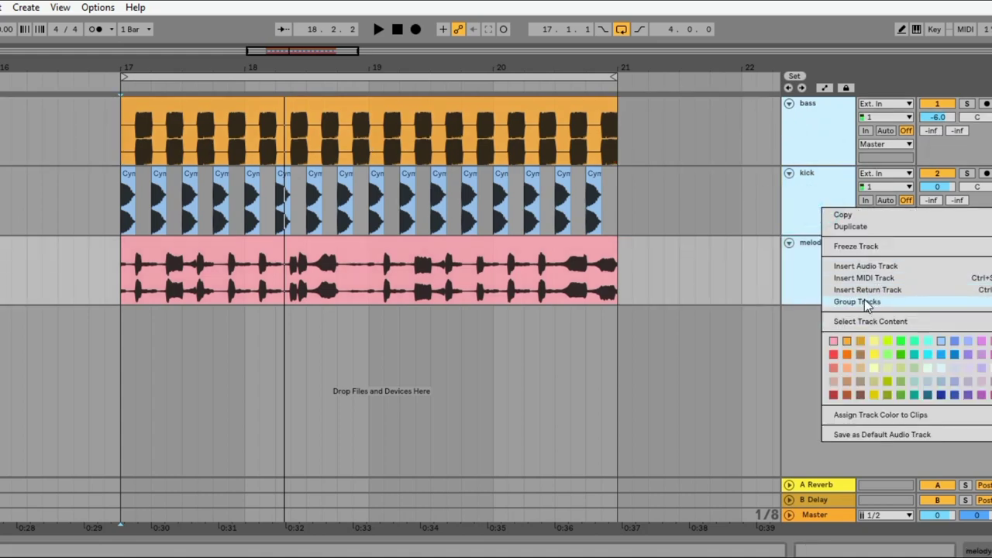
left_click(864, 300)
left_click(786, 106)
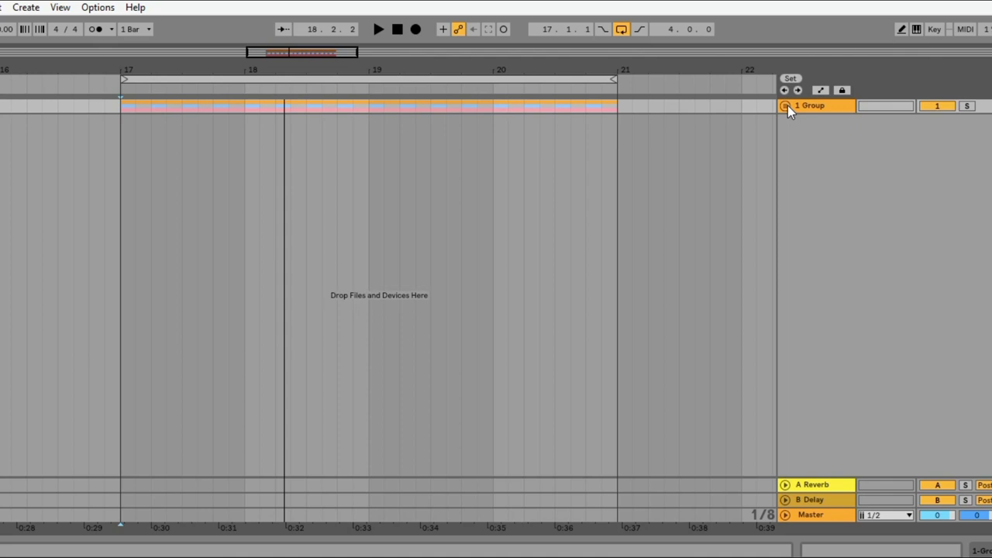
left_click(786, 107)
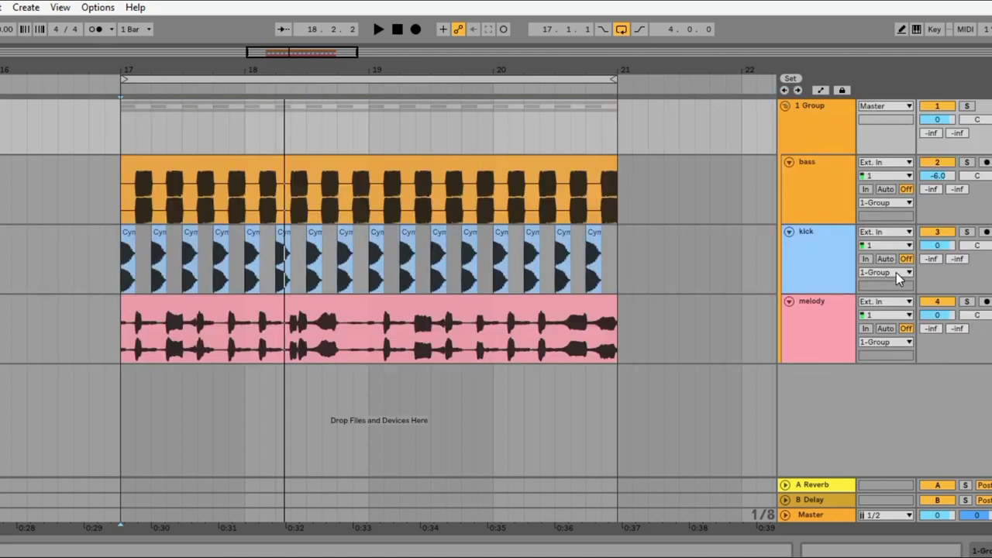
- Insert a new audio track below the group and rename it Song
left_click(814, 109)
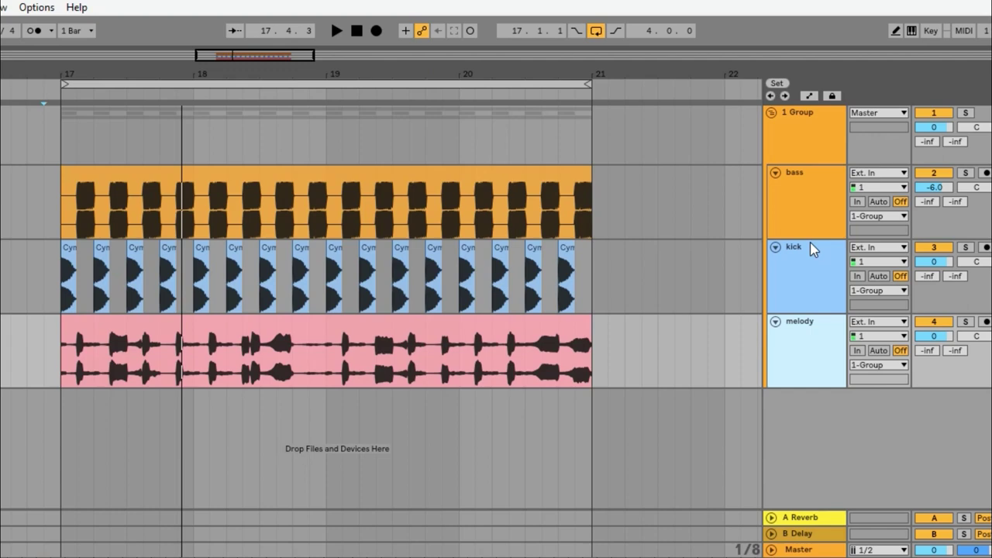
left_click(789, 124)
right_click(828, 428)
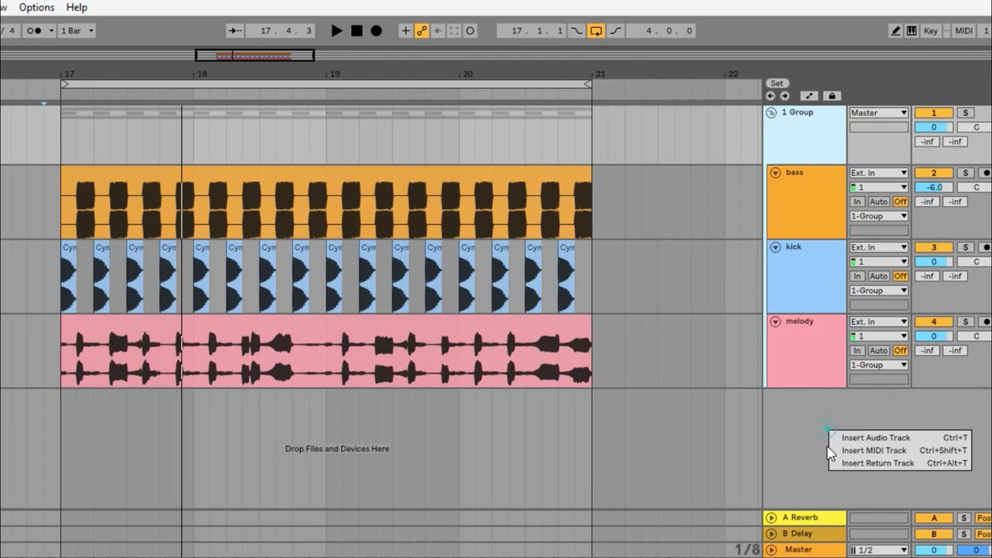
left_click(891, 438)
right_click(783, 405)
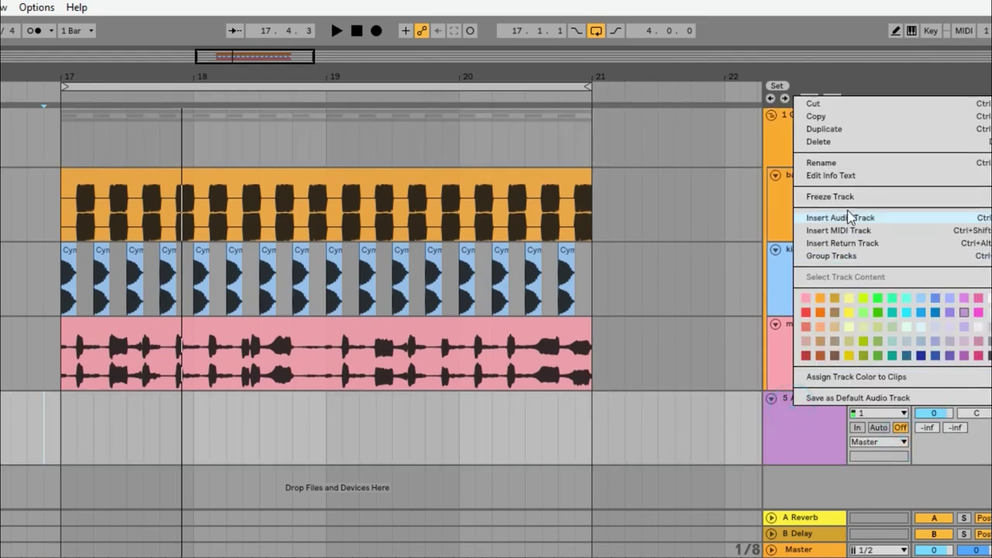
left_click(832, 164)
type("Song")
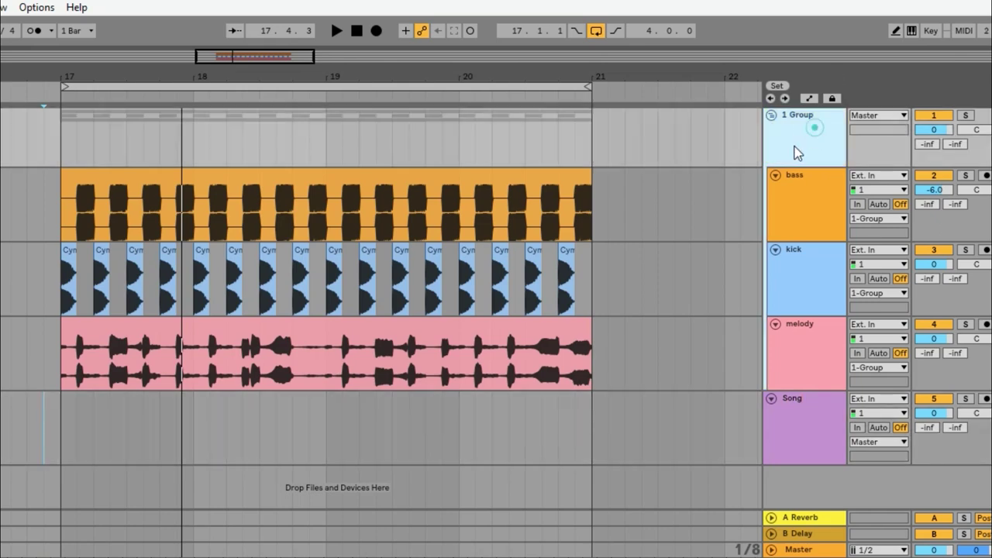
- Route the output of the group holding the bass, kick and melody tracks to the Song track
left_click(816, 135)
left_click(876, 116)
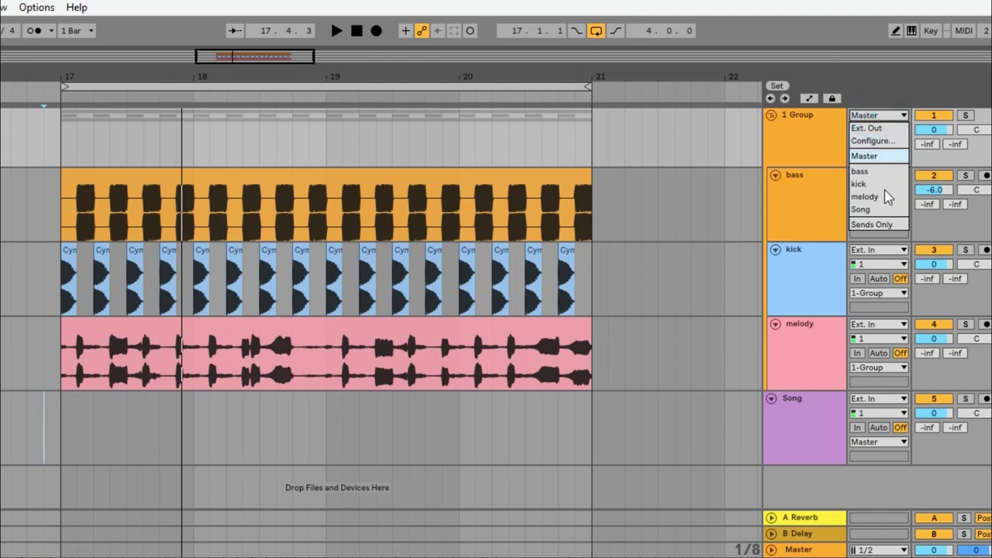
left_click(884, 209)
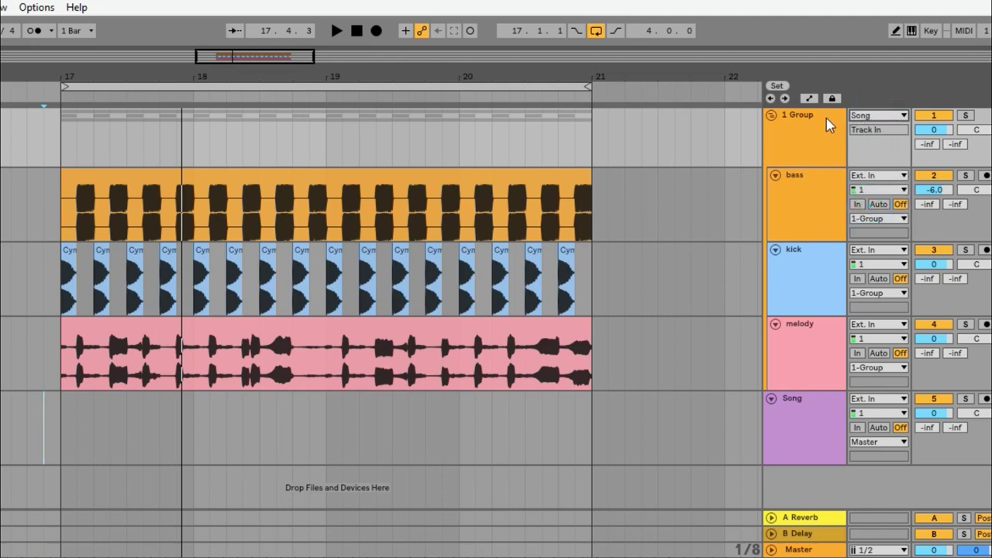
- Arm the Song track for recording and set the start position just before bar 17, at 16.4.3
left_click(811, 414)
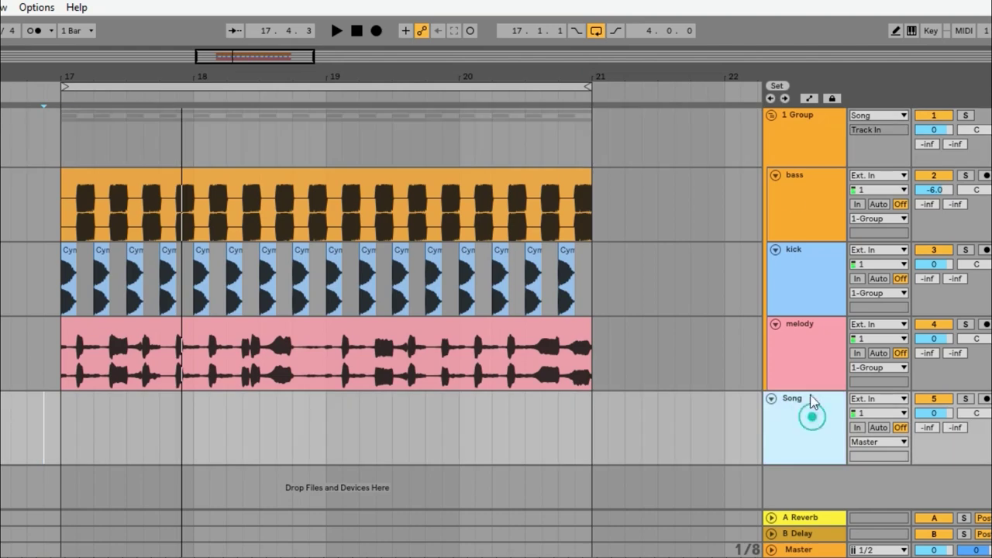
left_click(772, 116)
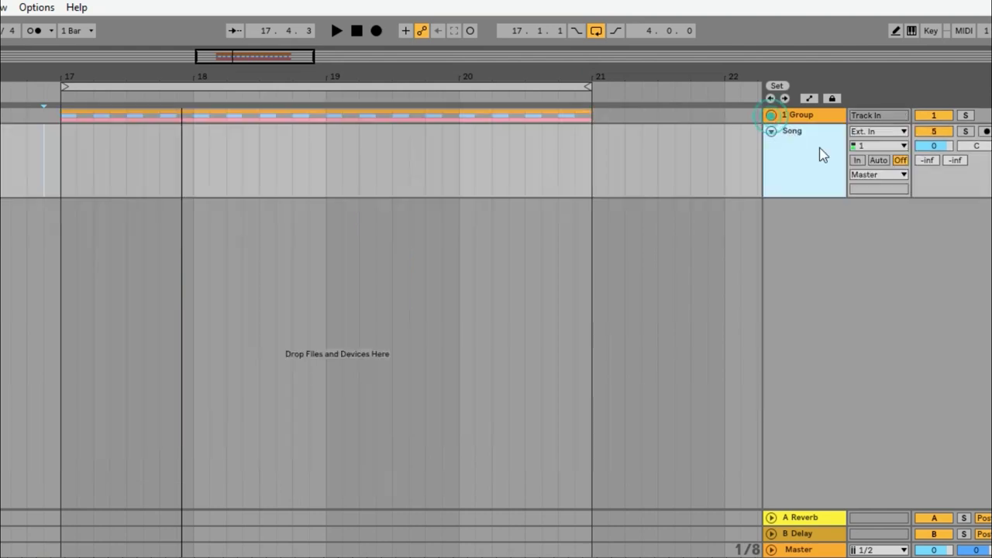
left_click(987, 132)
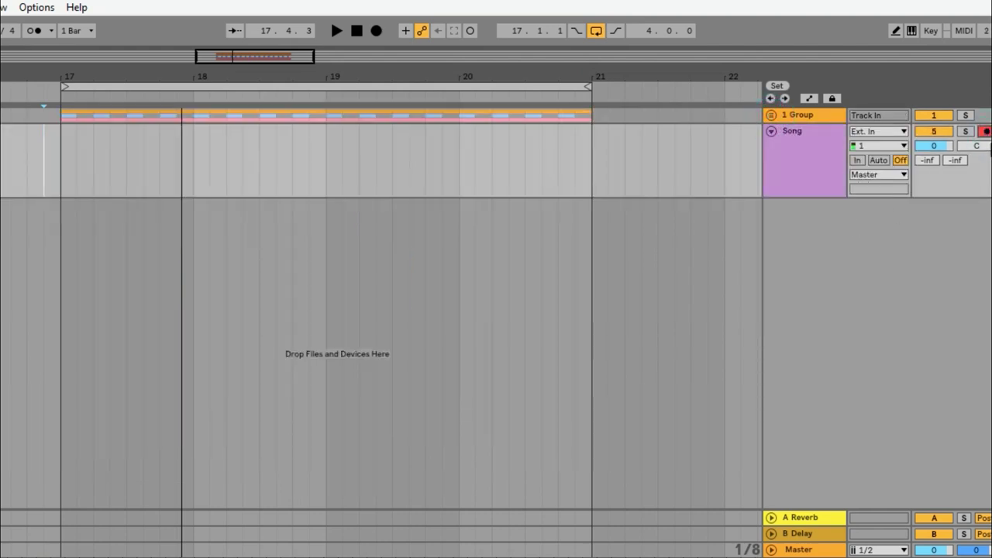
left_click(57, 177)
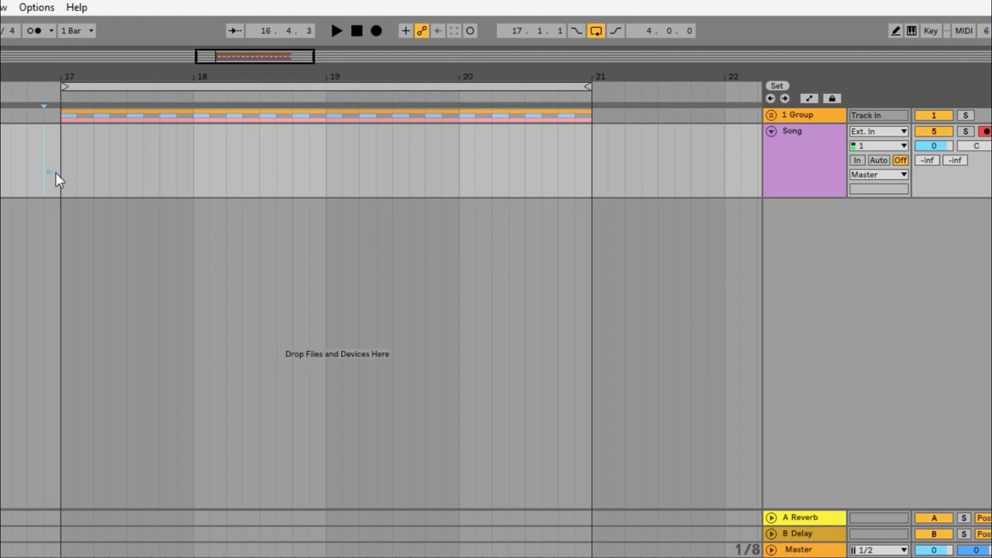
left_click(772, 115)
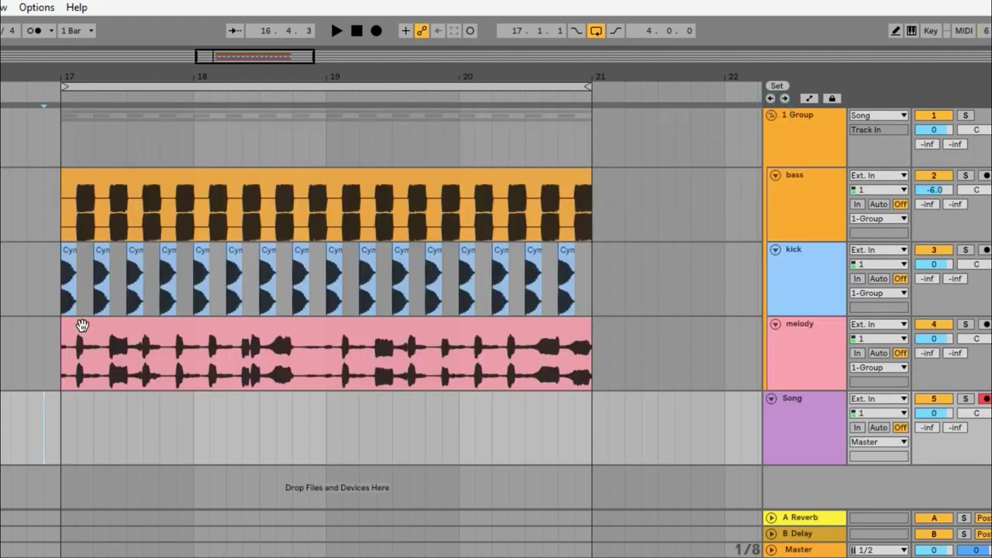
- Record the group's combined output onto the Song track up to about bar 21
left_click(376, 31)
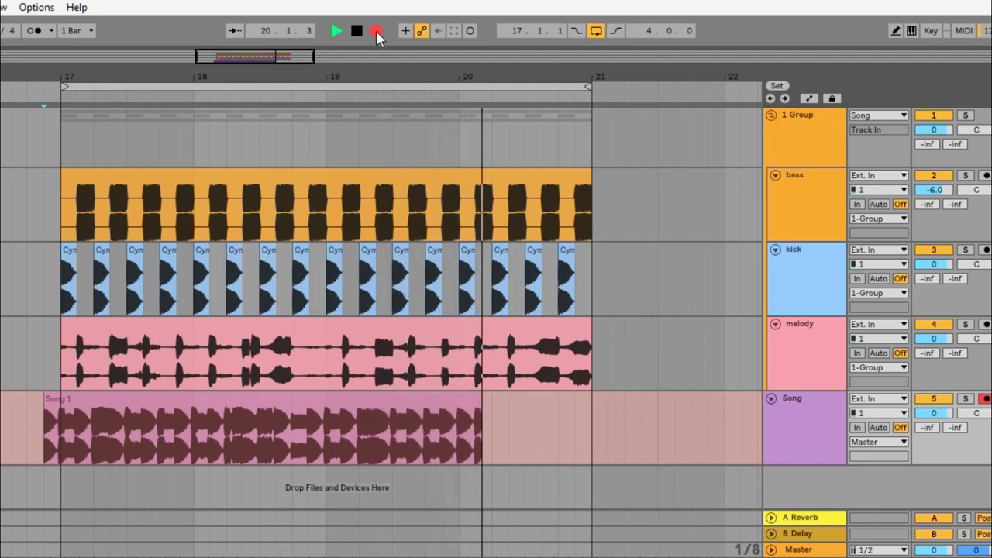
key("space")
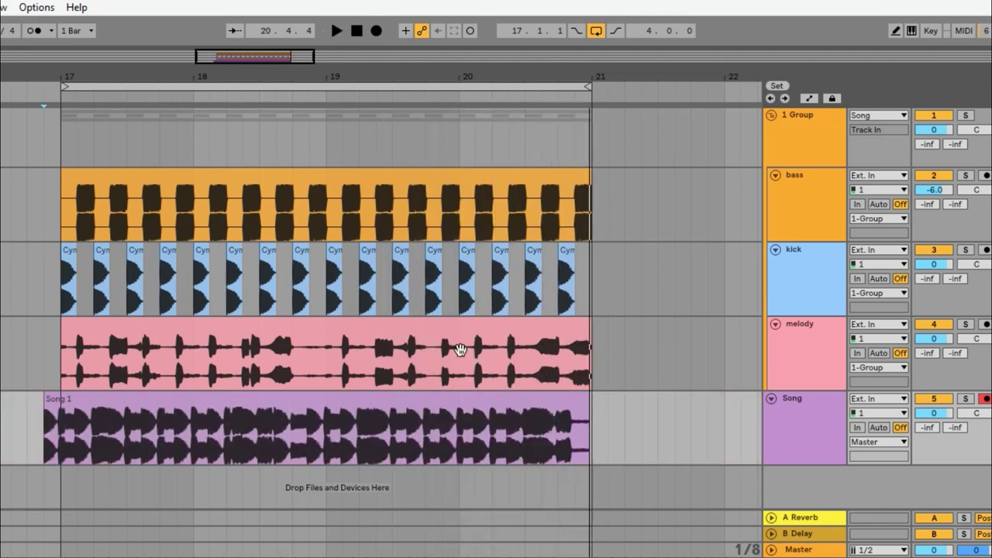
left_click(632, 468)
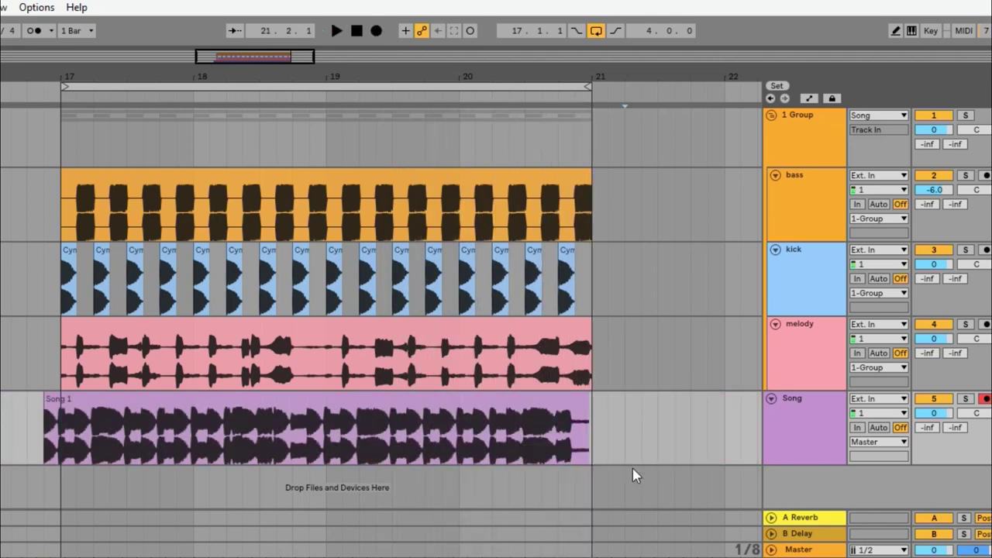
- Solo the Song track and play back the recorded clip from just before its start
left_click(967, 400)
left_click(30, 438)
key("space")
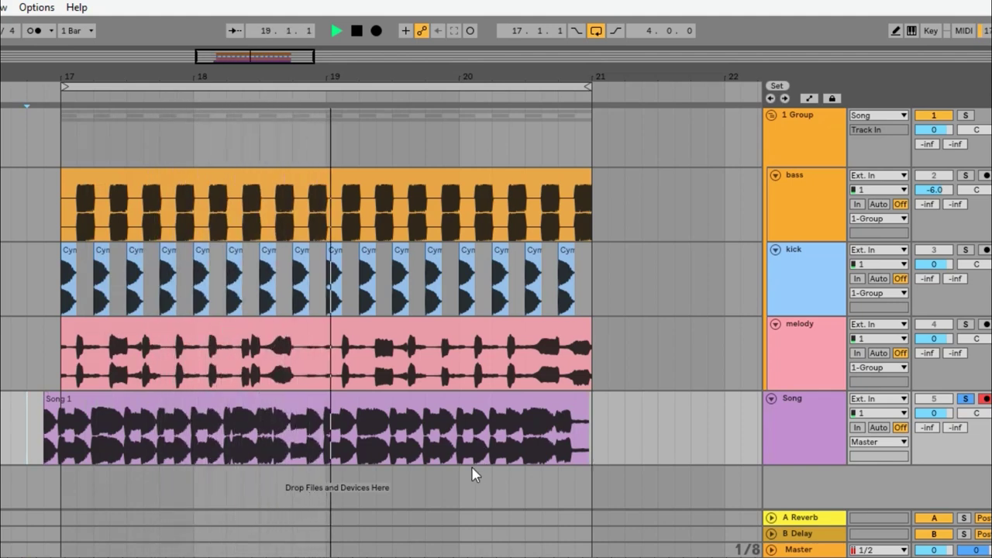
key("space")
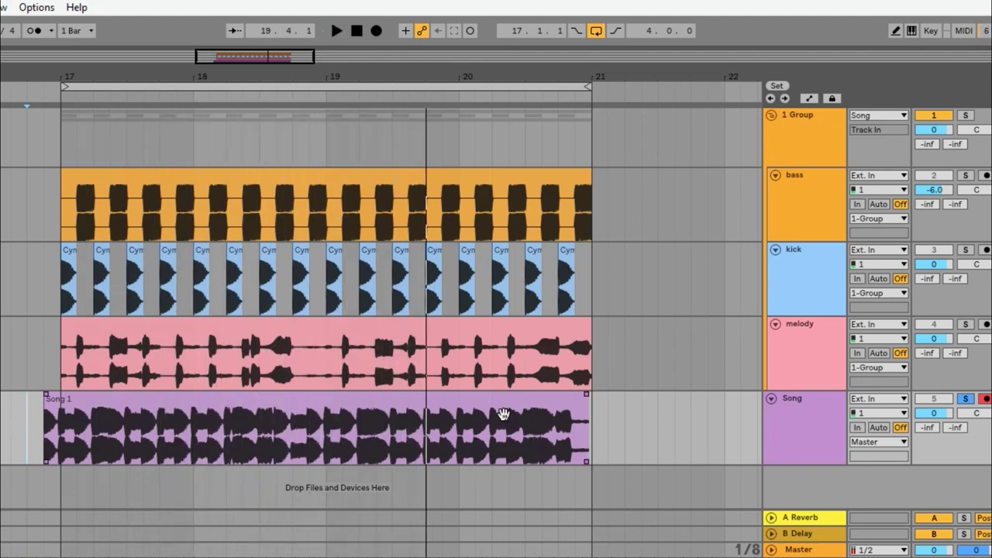
- Delete the recorded clip and the Song track
left_click(503, 415)
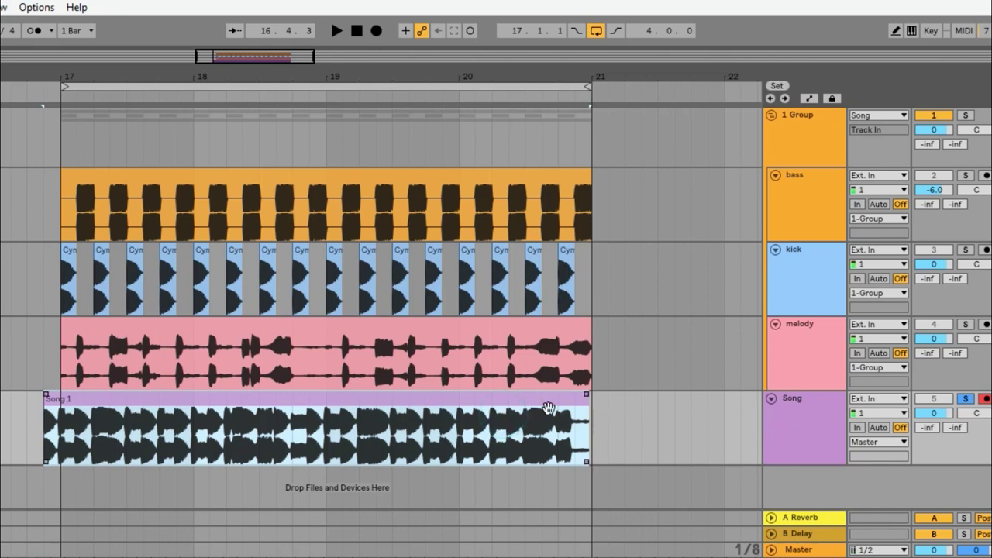
key("Delete")
left_click(790, 413)
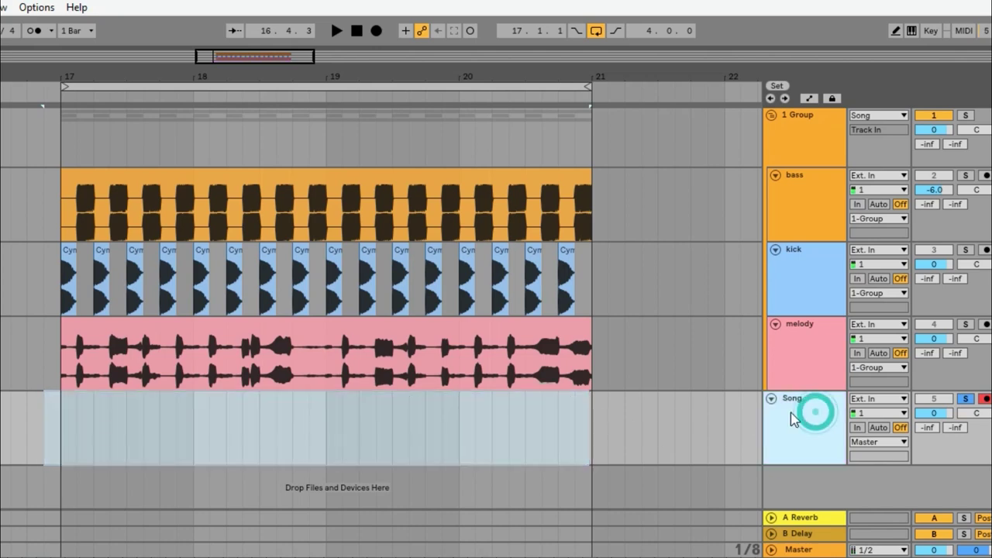
left_click(798, 421)
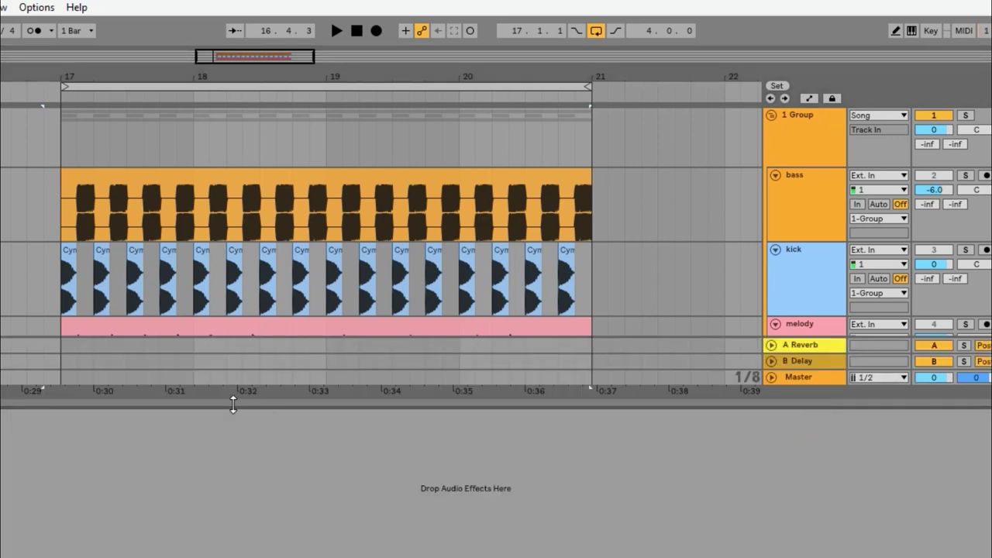
left_click(234, 406)
left_click(789, 415)
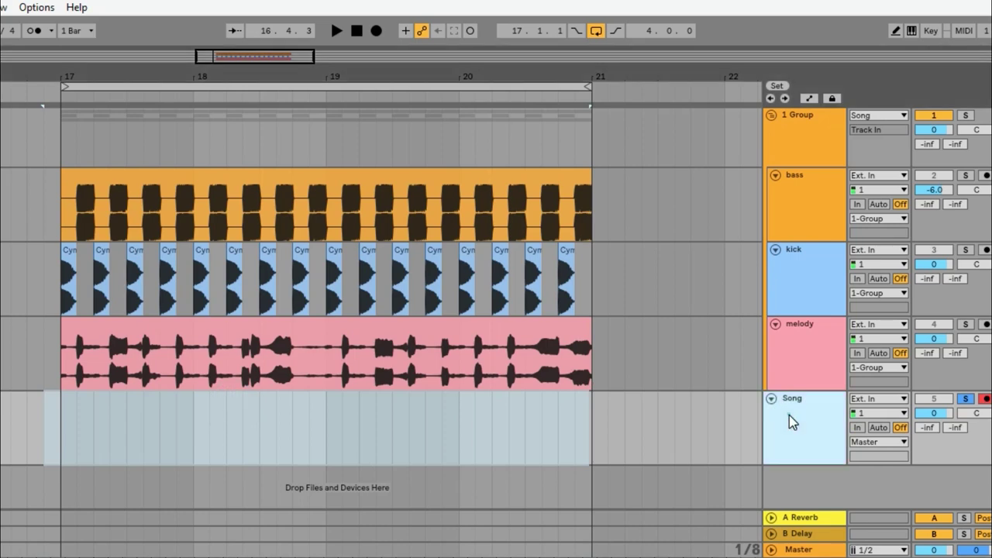
key("Delete")
- Fold the bass, kick and melody tracks inside the group
left_click(799, 284)
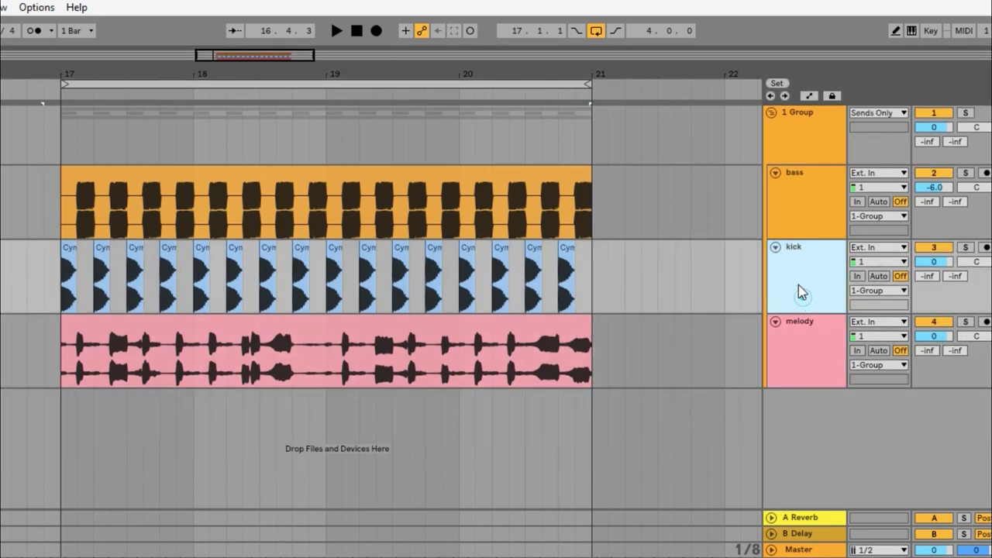
left_click(810, 202)
left_click(807, 277)
left_click(802, 191)
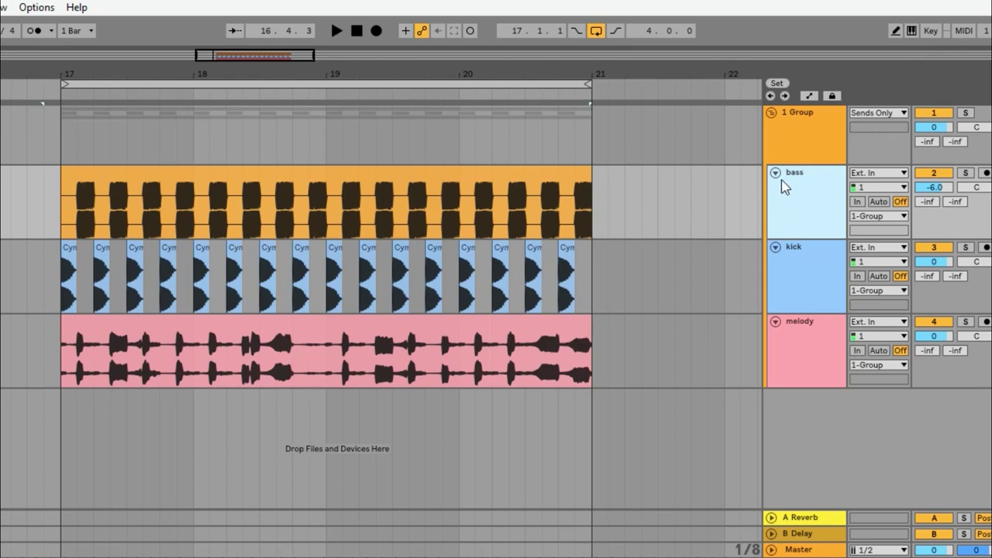
left_click(777, 175)
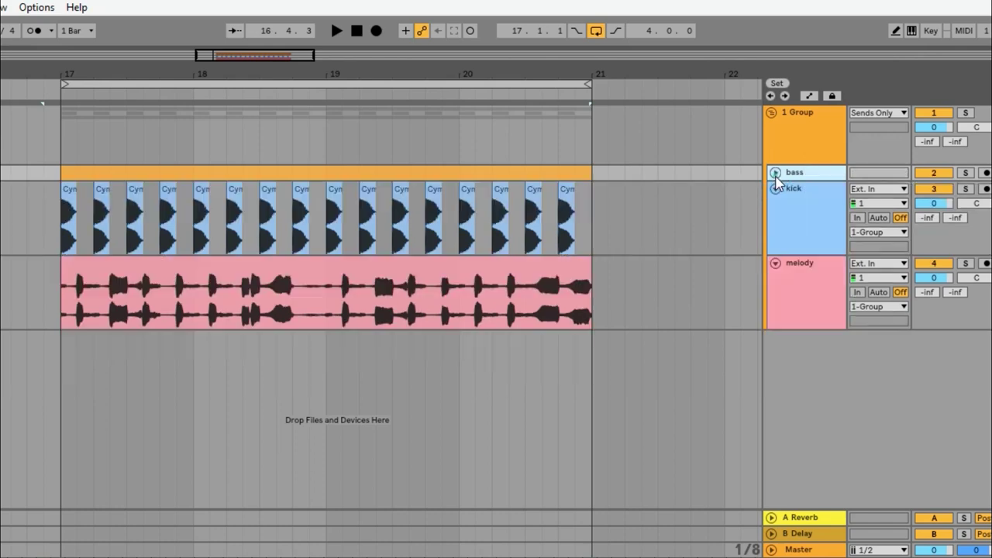
left_click(775, 189)
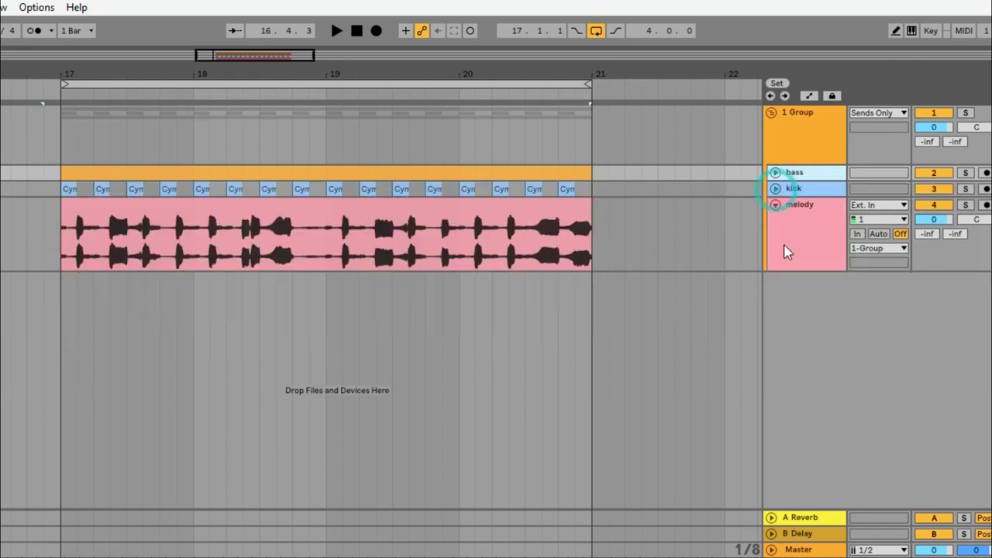
left_click(775, 205)
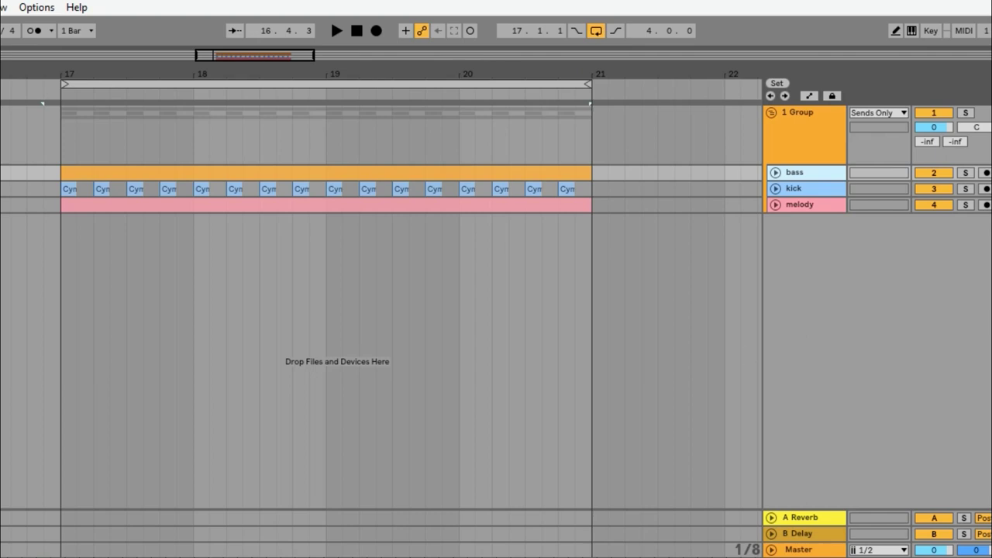
- Inspect the Master track's device chain and hide the device view
double_click(806, 550)
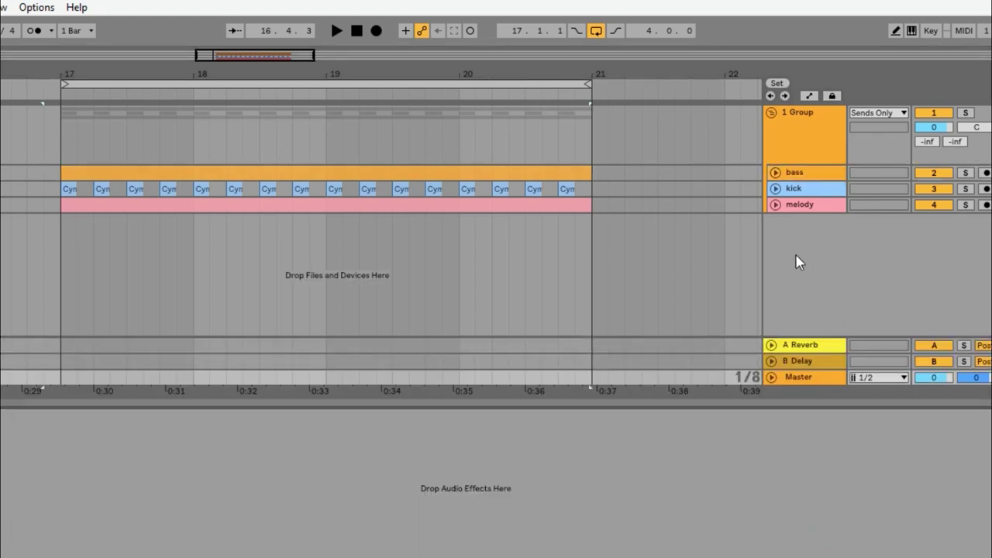
double_click(774, 405)
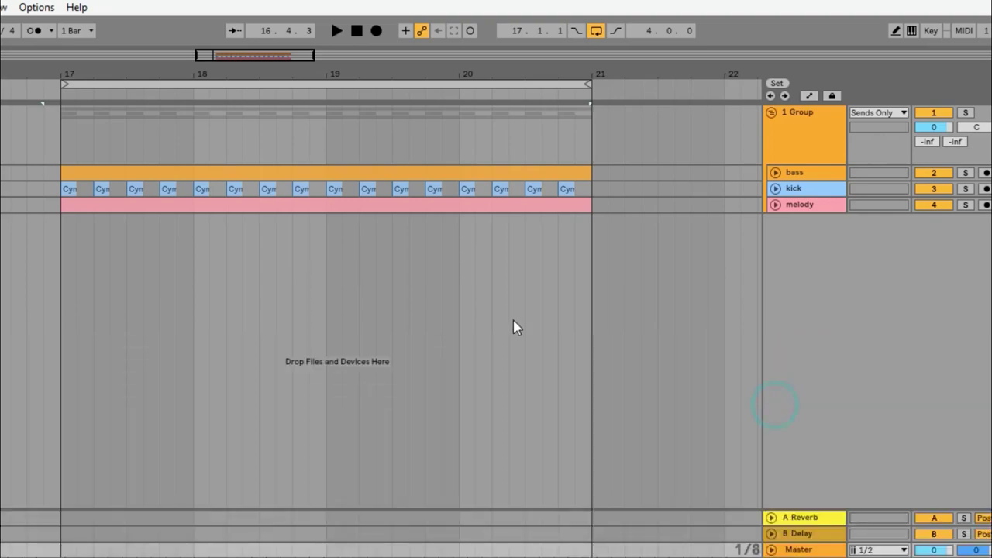